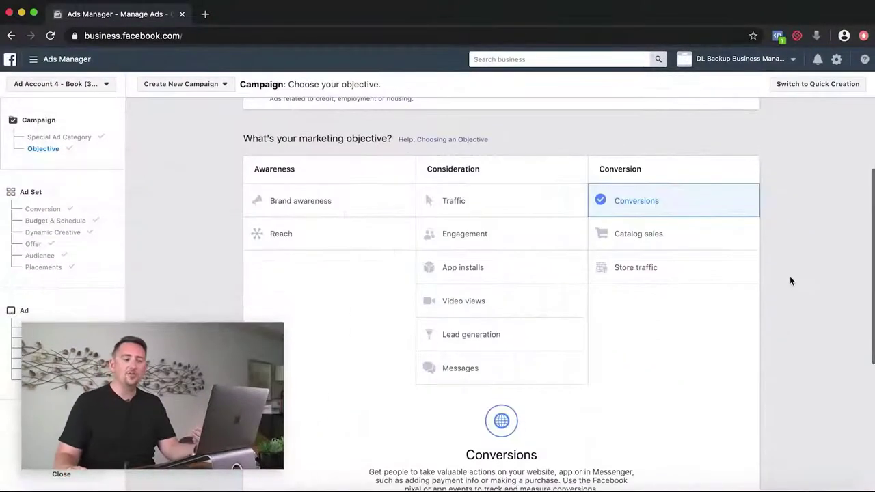
scroll(775, 276, "down", 2)
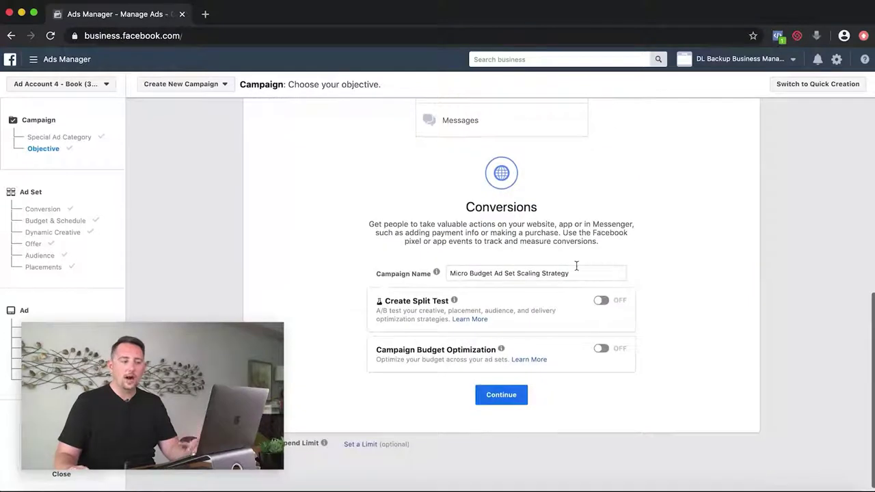
- Move on to the ad set and dismiss the pixel activity warning
left_click(511, 401)
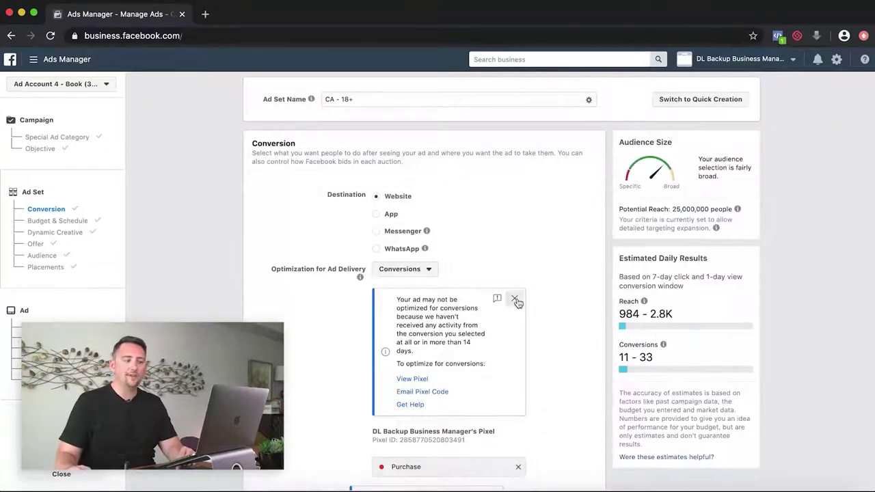
scroll(529, 299, "down", 2)
left_click(491, 309)
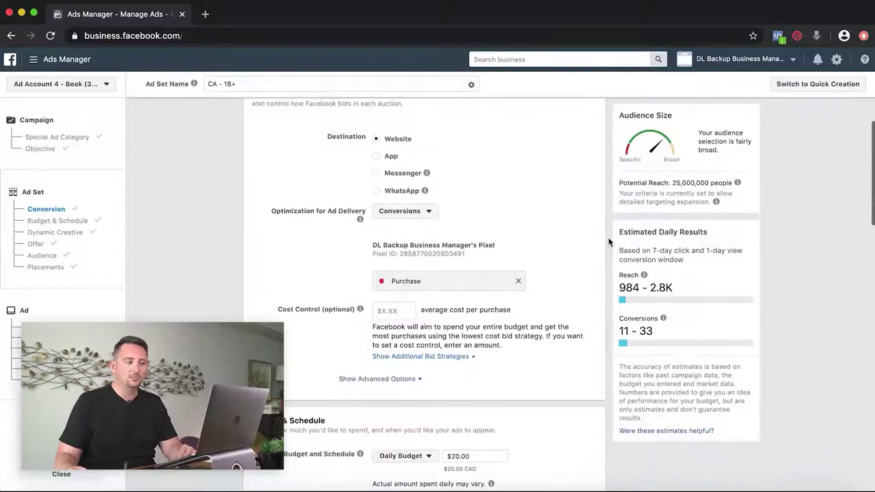
- Change the ad set's daily budget from $20.00 to $3.00
scroll(608, 240, "down", 5)
scroll(606, 238, "down", 3)
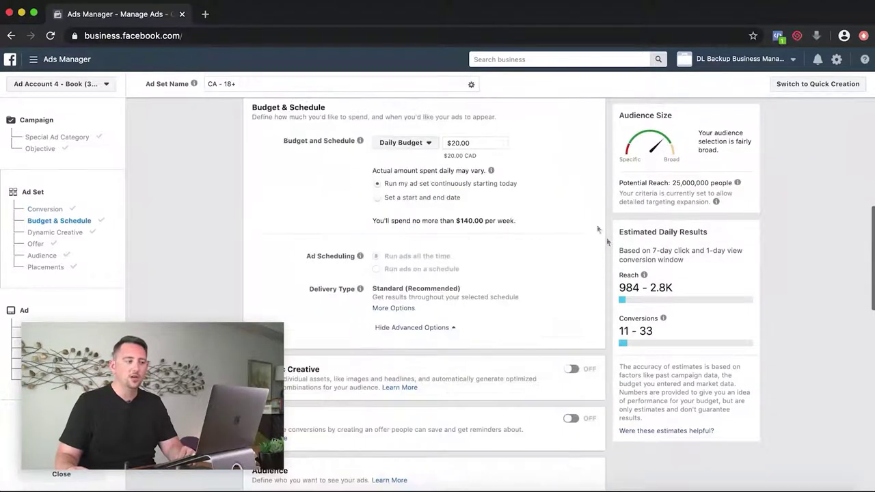
left_click(457, 143)
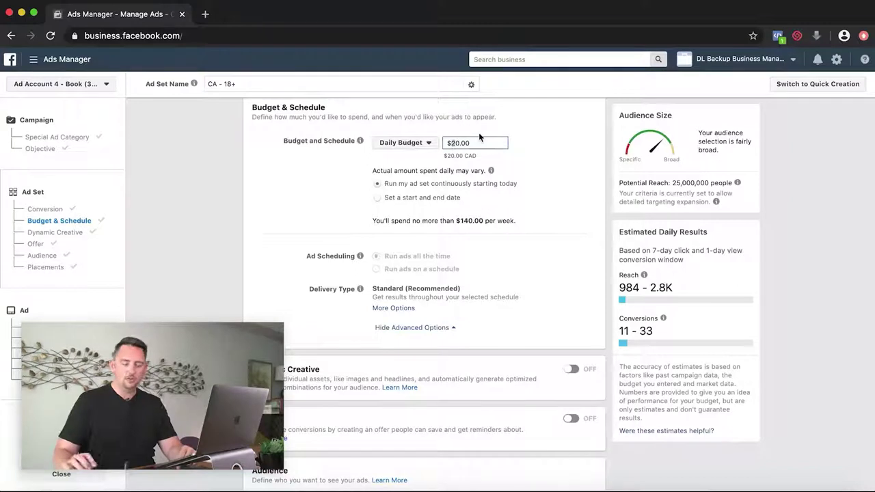
key("BackSpace")
type("0")
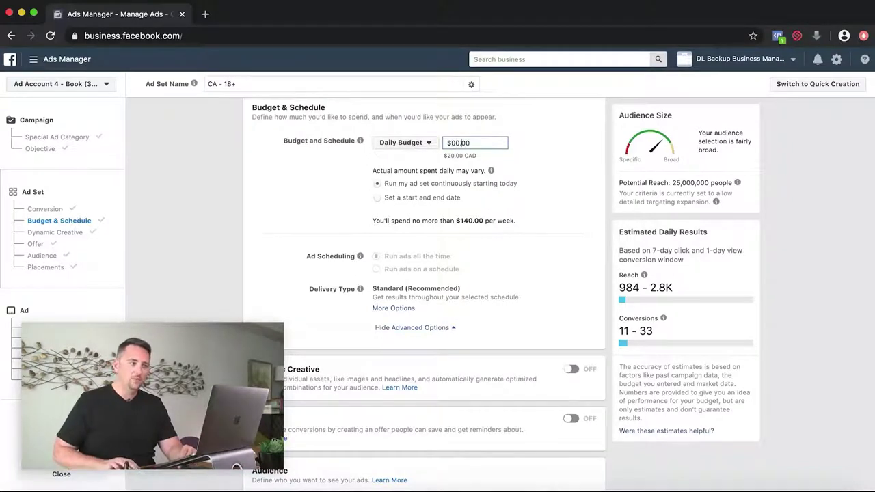
key("BackSpace")
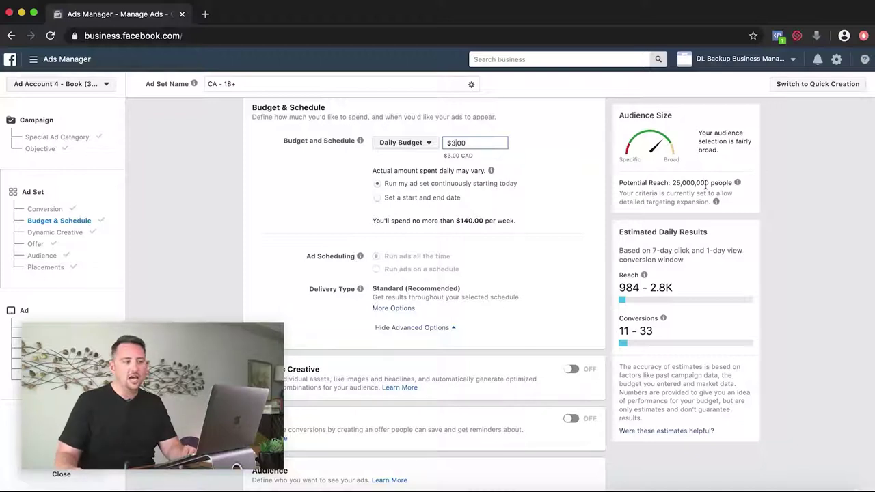
left_click(610, 174)
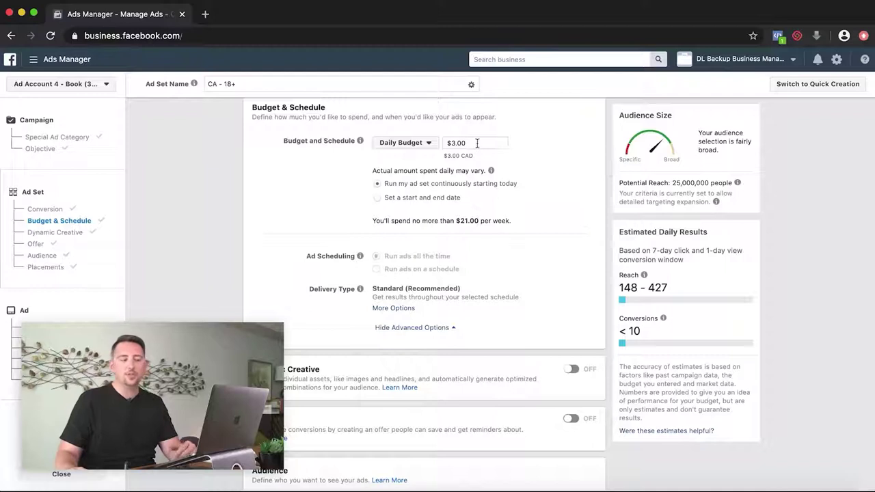
- Add United States as a target location alongside Canada
scroll(591, 171, "down", 3)
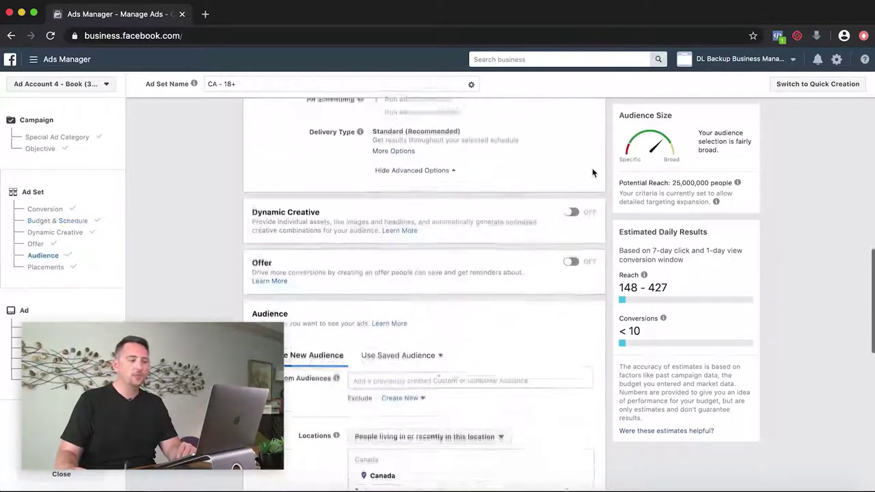
scroll(600, 231, "down", 1)
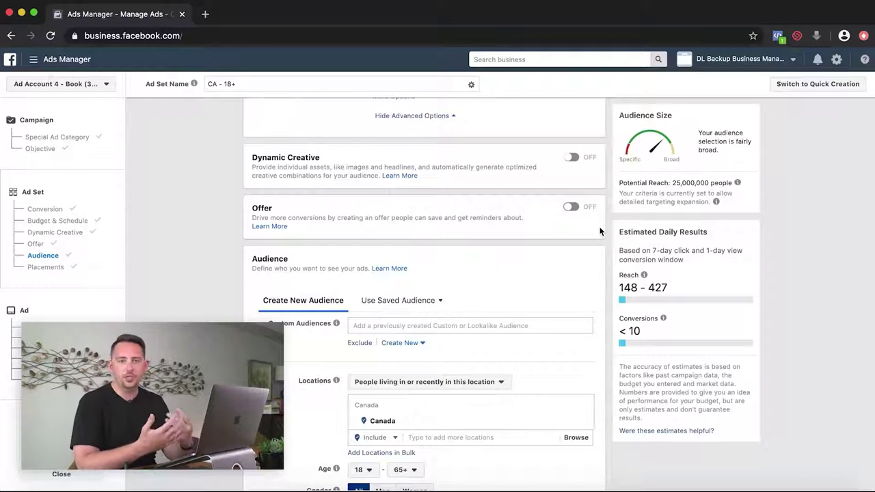
scroll(593, 243, "down", 3)
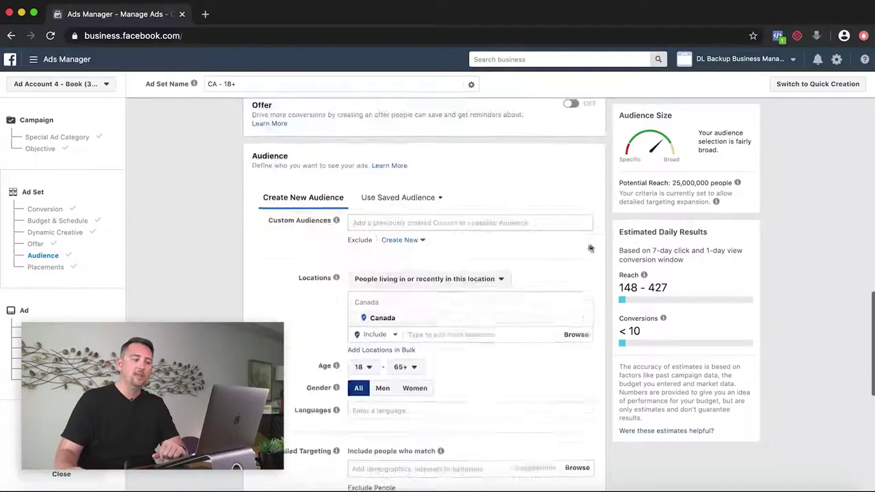
left_click(479, 334)
type("united states")
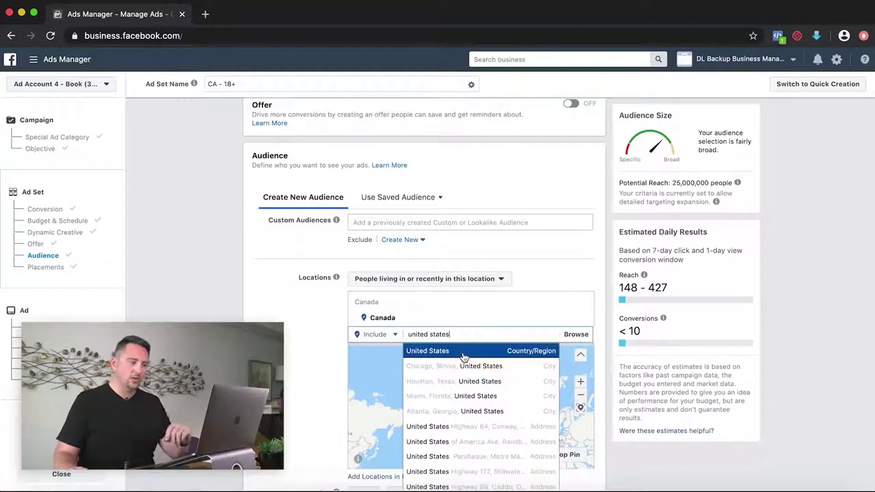
left_click(463, 350)
- Add the US 1% and CA 1% buyers lookalike audiences as custom audiences
left_click(455, 220)
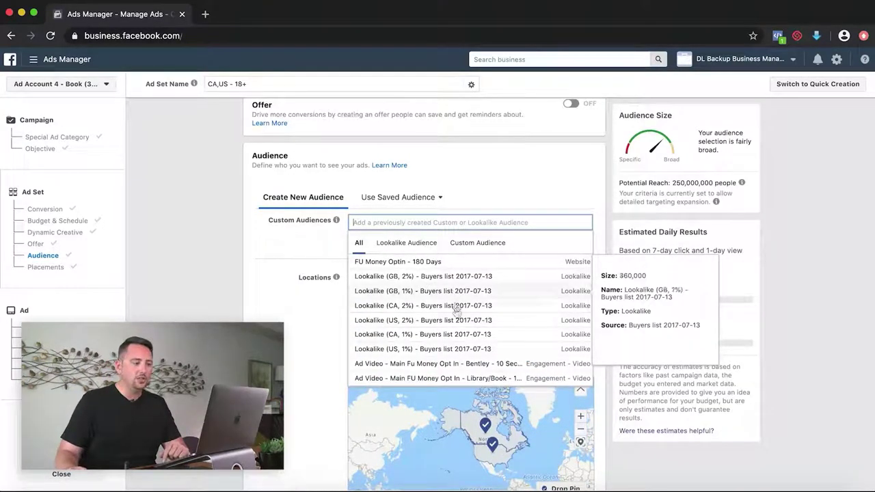
left_click(459, 348)
left_click(457, 371)
left_click(285, 254)
scroll(297, 259, "down", 5)
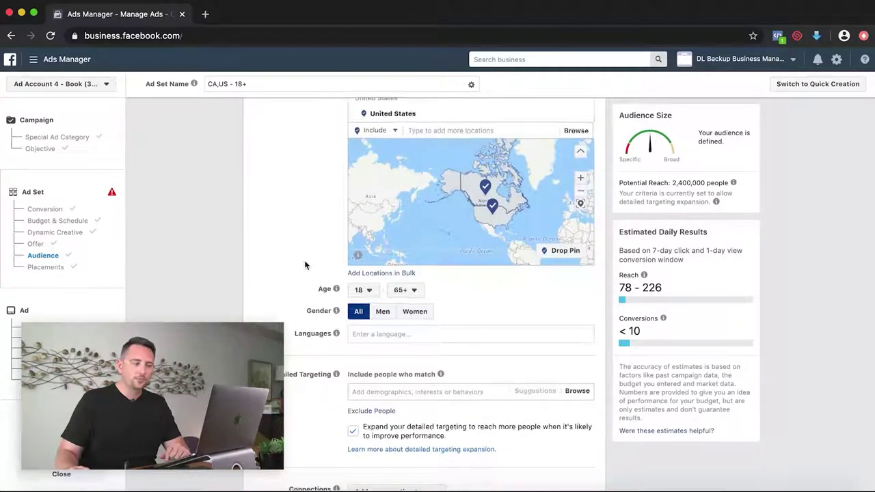
scroll(304, 260, "down", 5)
scroll(306, 266, "down", 1)
scroll(305, 265, "down", 2)
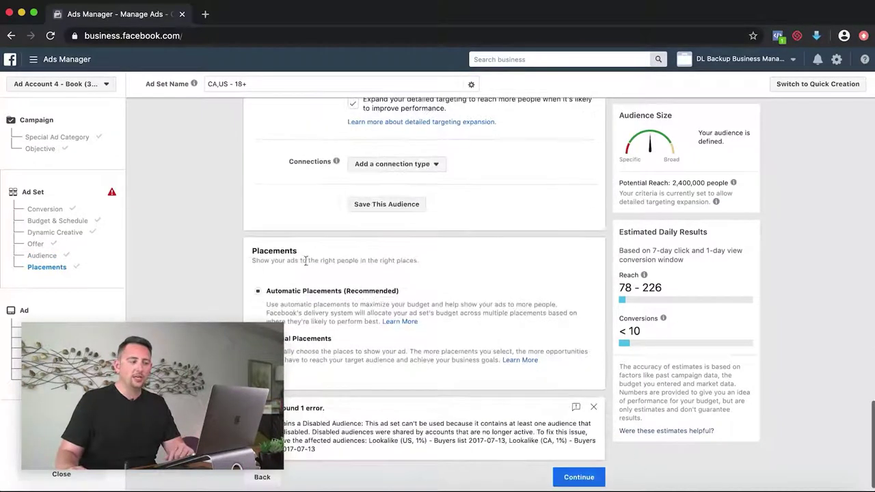
scroll(591, 406, "up", 2)
- At the ad step, choose Use Existing Post, browse Instagram posts, and cancel without selecting one
left_click(590, 472)
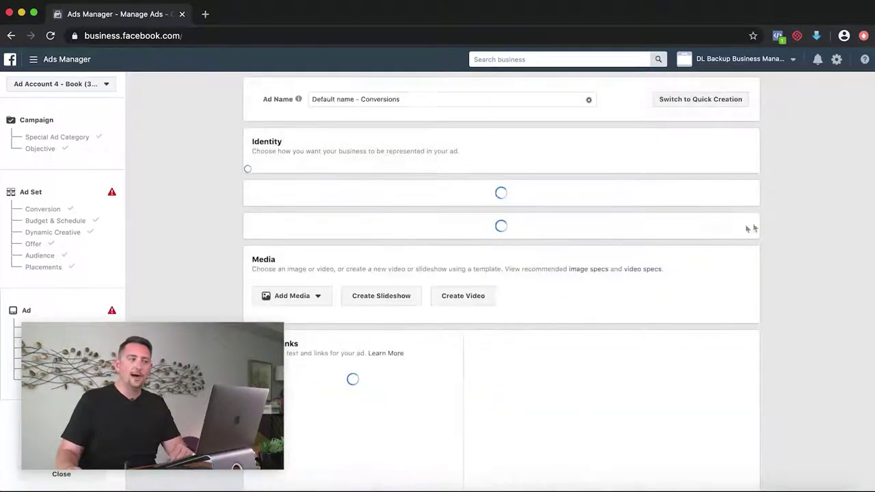
scroll(628, 226, "down", 5)
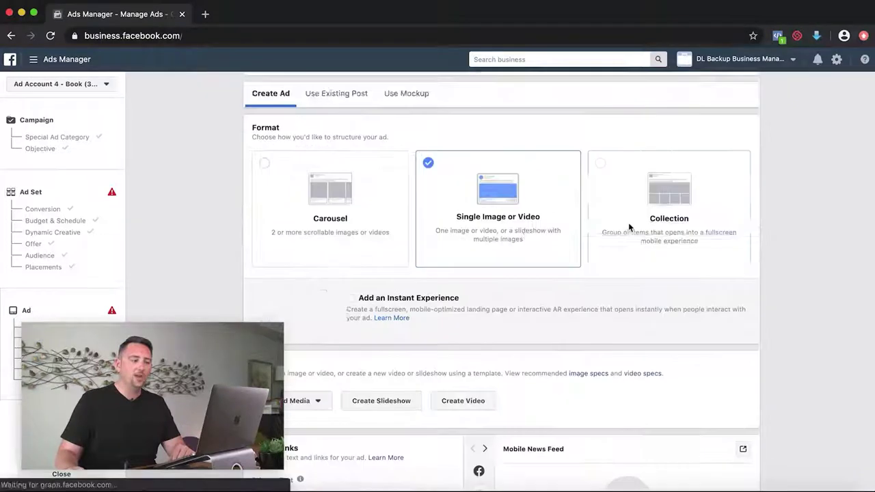
scroll(514, 237, "up", 4)
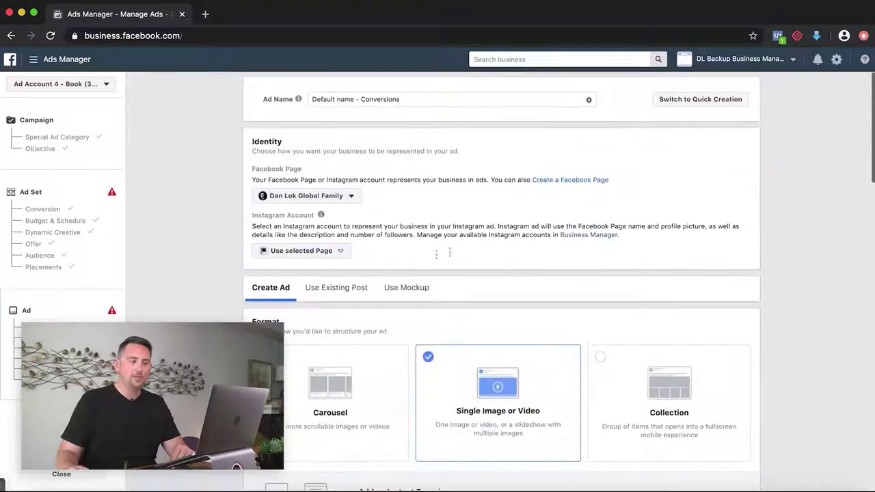
left_click(336, 287)
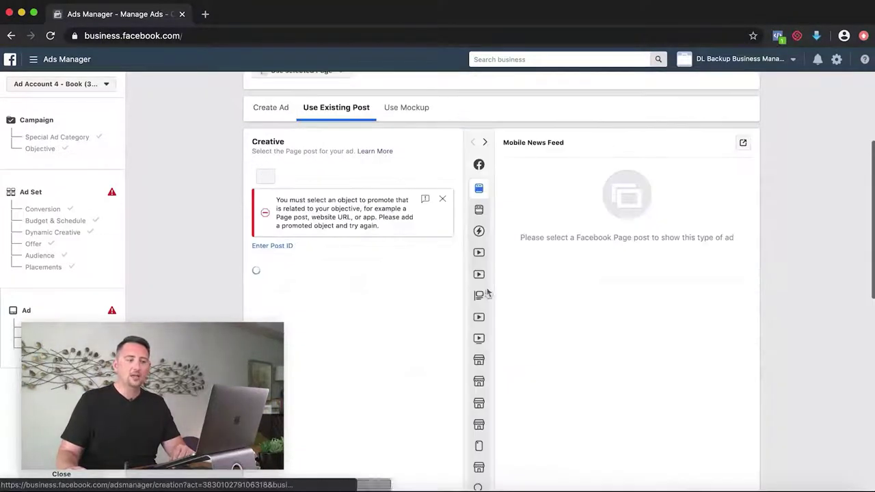
left_click(281, 176)
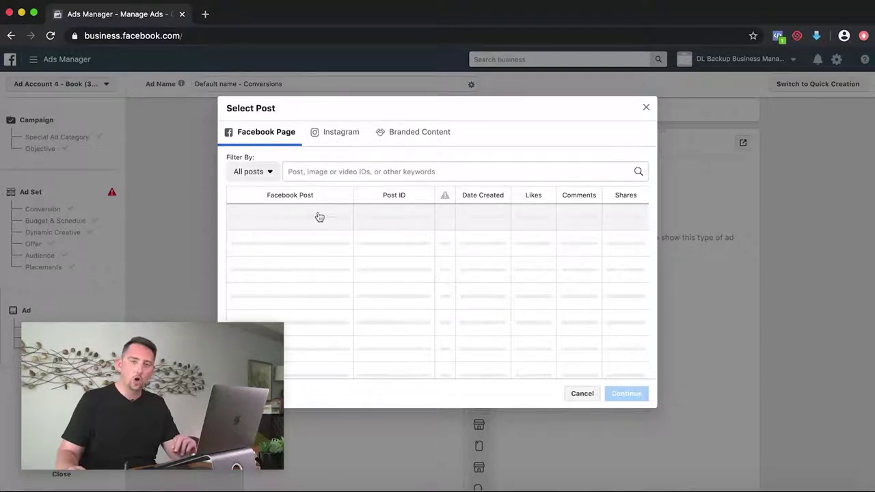
left_click(336, 138)
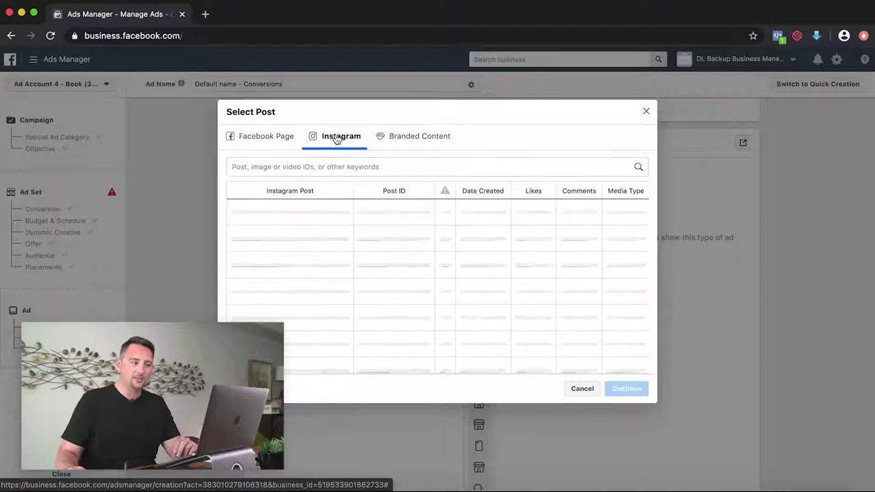
left_click(580, 393)
- Confirm the draft, then dismiss the missing promoted post error and return to the ad set
scroll(775, 243, "down", 10)
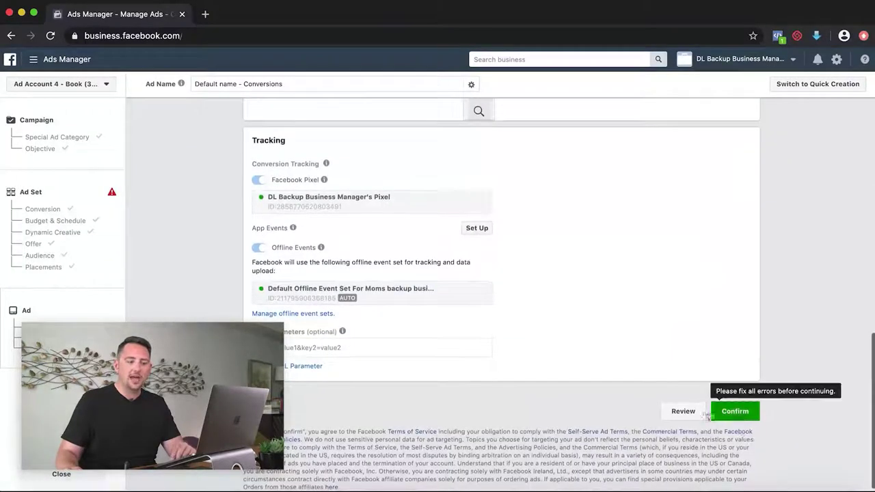
left_click(743, 414)
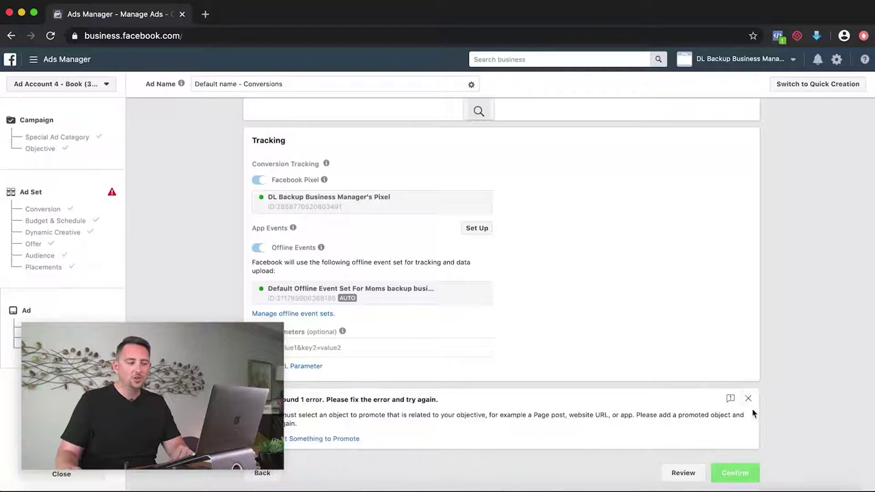
scroll(695, 411, "up", 3)
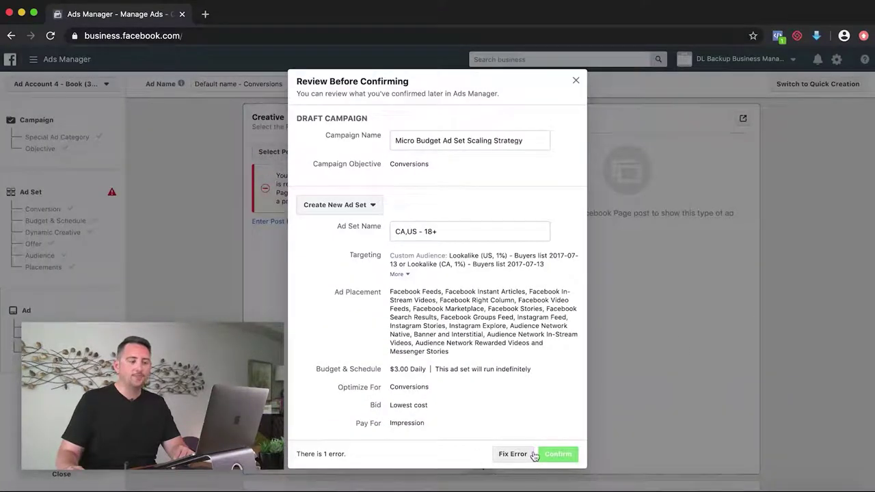
left_click(516, 454)
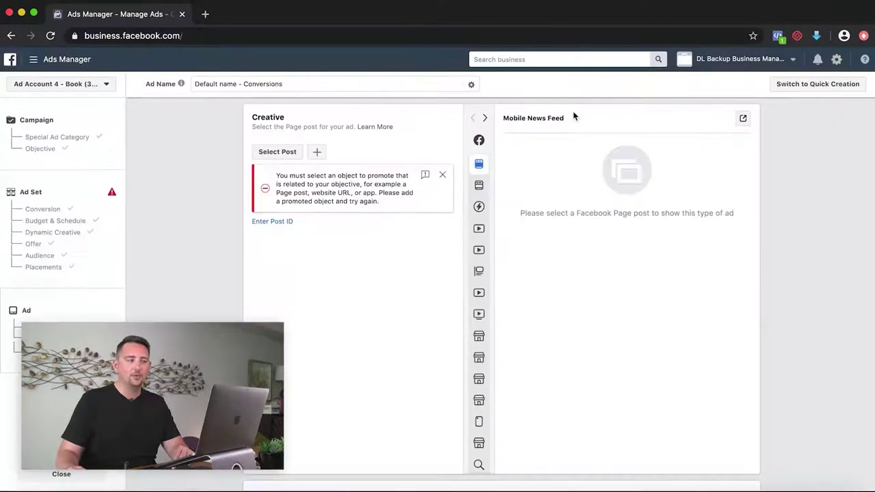
left_click(443, 177)
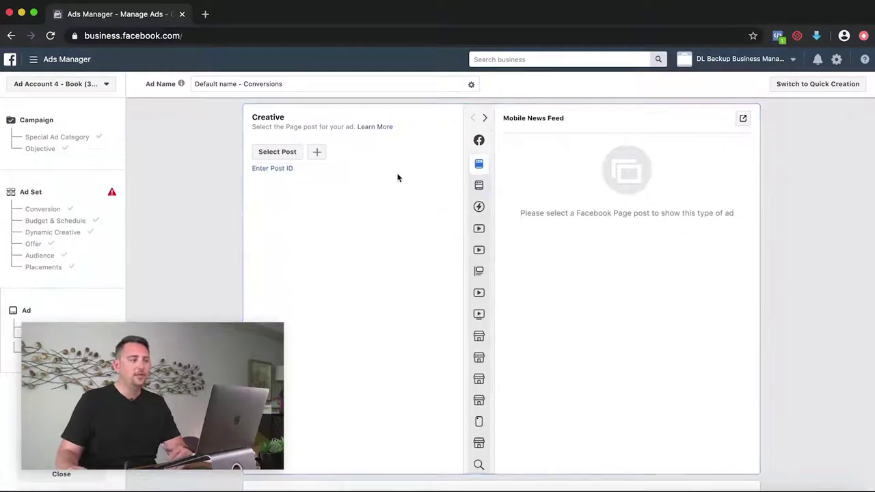
left_click(30, 193)
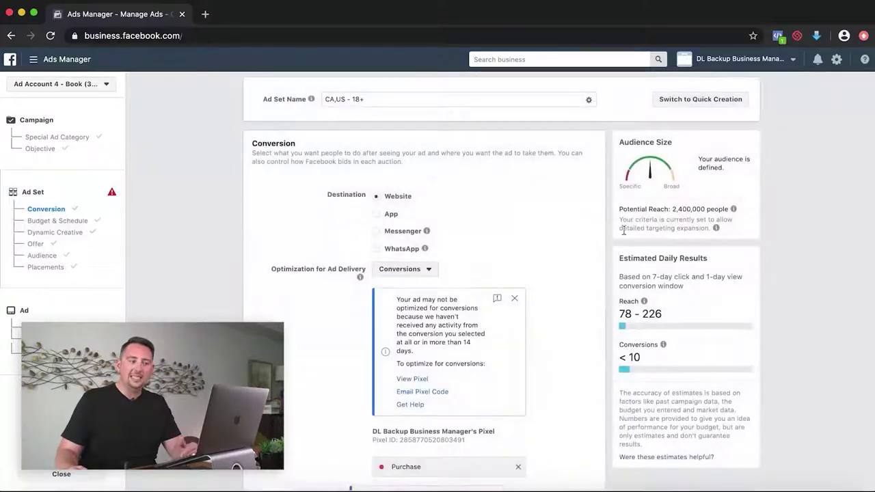
- Scroll through the CA,US - 18+ ad set's conversion and budget settings
scroll(576, 244, "down", 2)
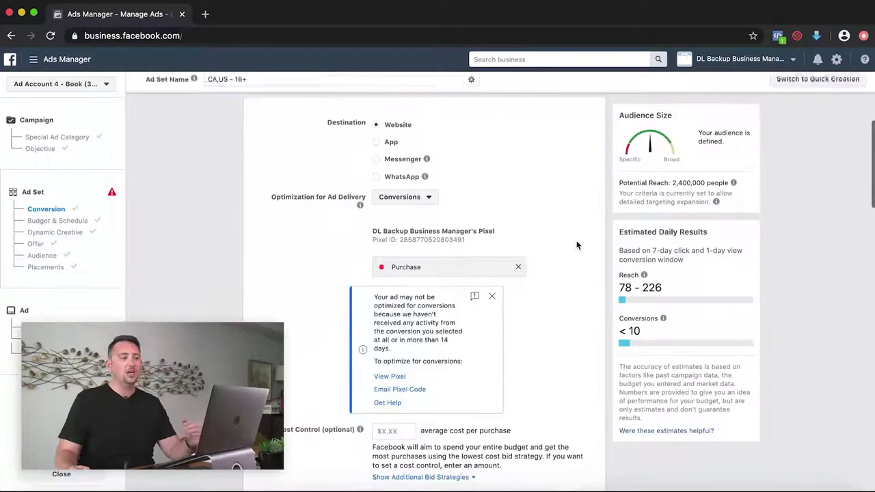